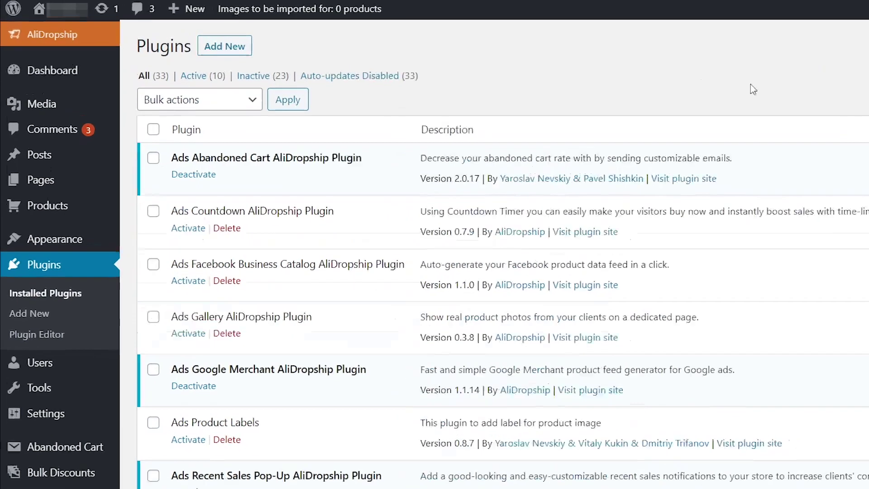
Look through the installed plugins and open the Gift Box add-on
scroll(727, 129, down, 15)
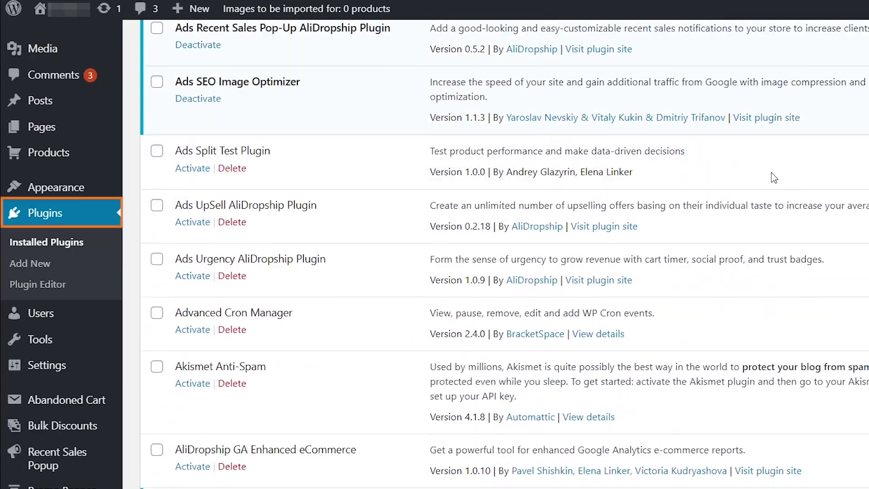
scroll(252, 415, down, 3)
mouse_move(15, 381)
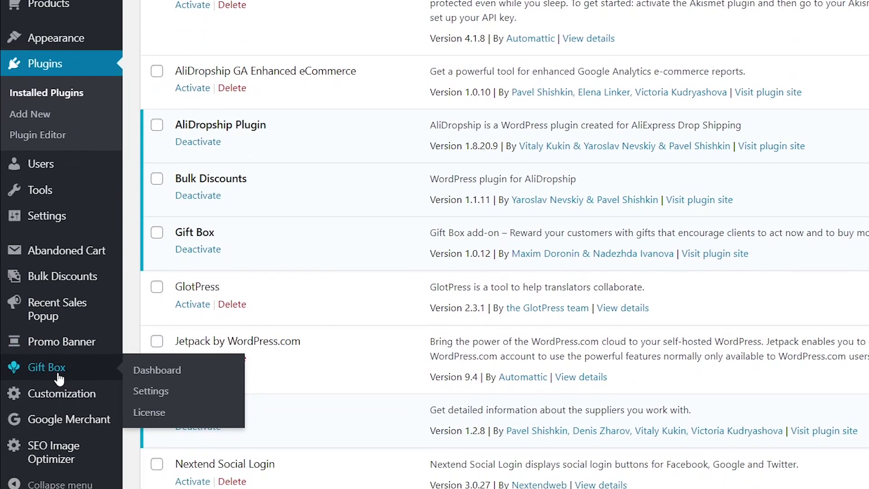
click(59, 377)
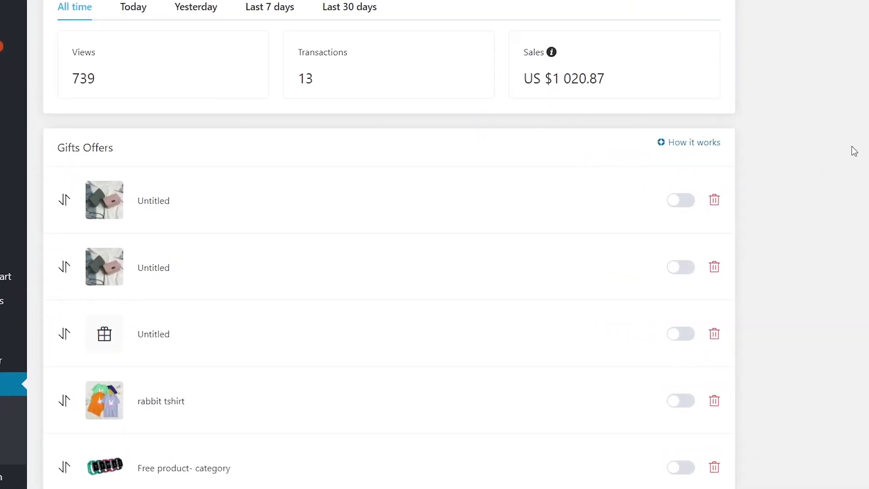
Review the list of gift offers and open the Gift Box settings
scroll(855, 151, down, 9)
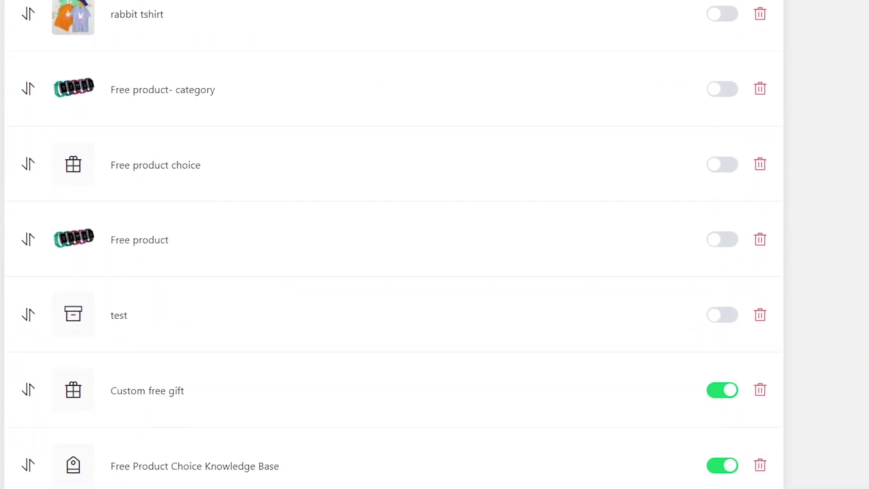
scroll(854, 151, up, 9)
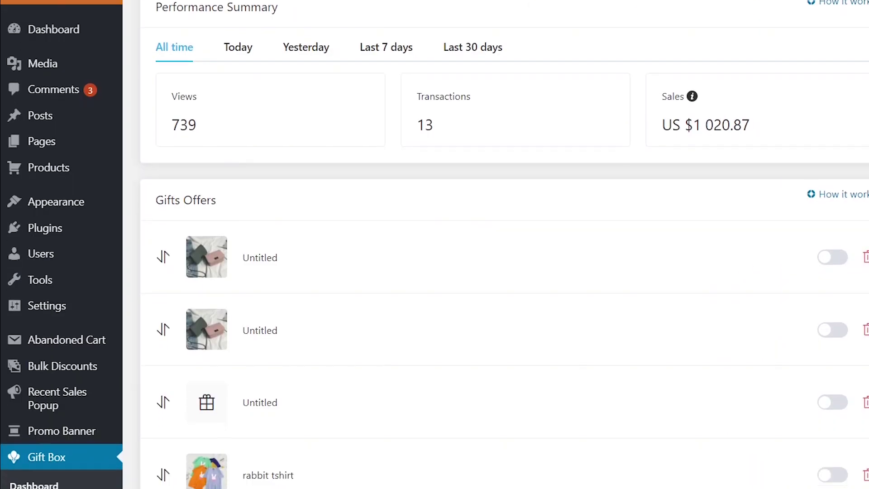
scroll(23, 434, down, 3)
click(25, 393)
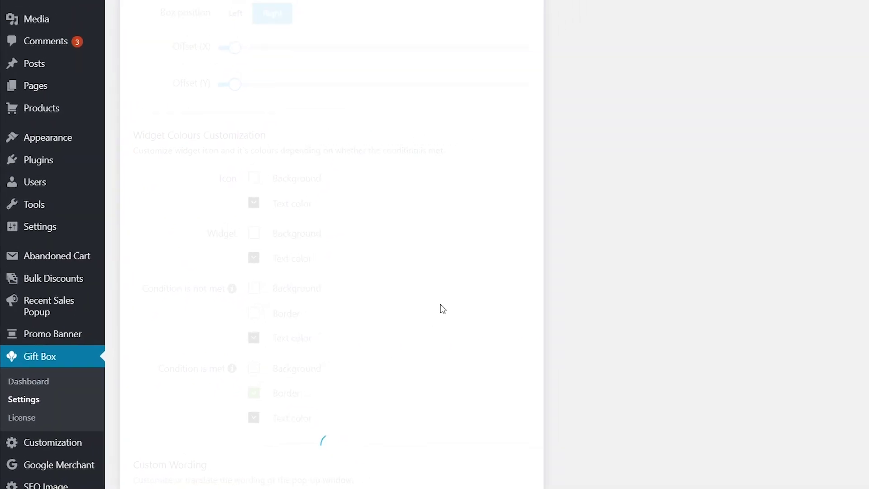
Set the widget's background colour to pink and the "Condition is not met" background to yellow
scroll(202, 142, down, 3)
click(219, 154)
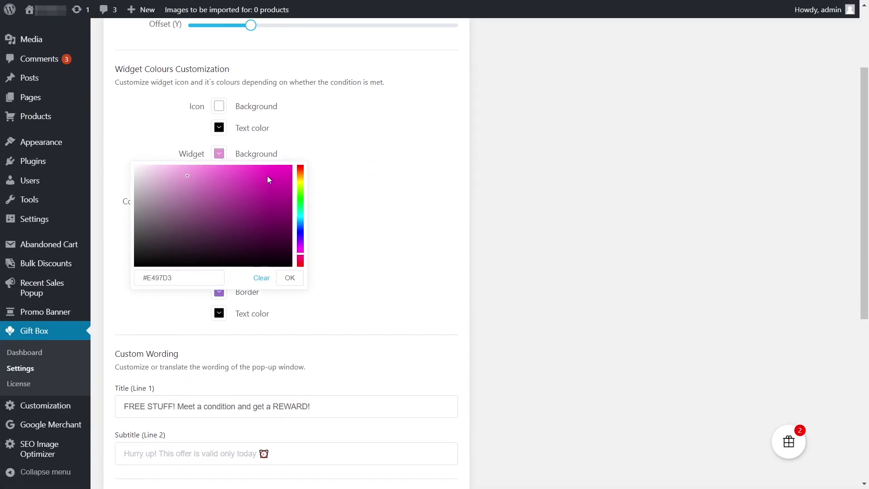
click(284, 277)
click(220, 201)
click(290, 324)
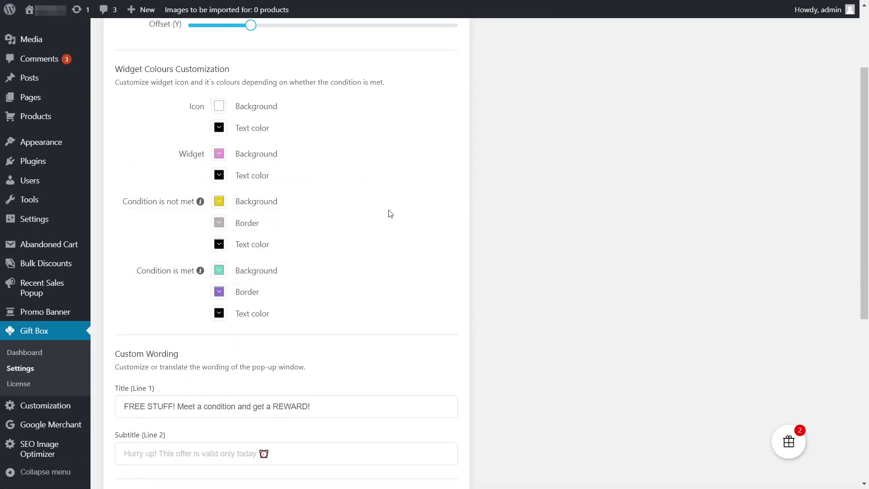
Try the Left box position, set it back to Right, and expand the gift widget's live preview
scroll(389, 213, up, 3)
mouse_move(307, 108)
click(212, 81)
click(235, 77)
click(797, 446)
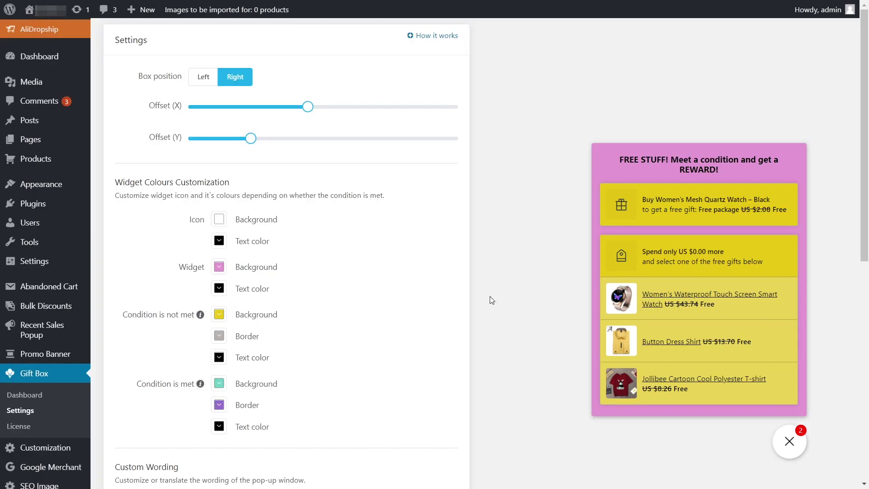
Remove "FREE STUFF!" from the pop-up title so it reads "Meet a condition and get a REWARD!"
scroll(490, 296, down, 6)
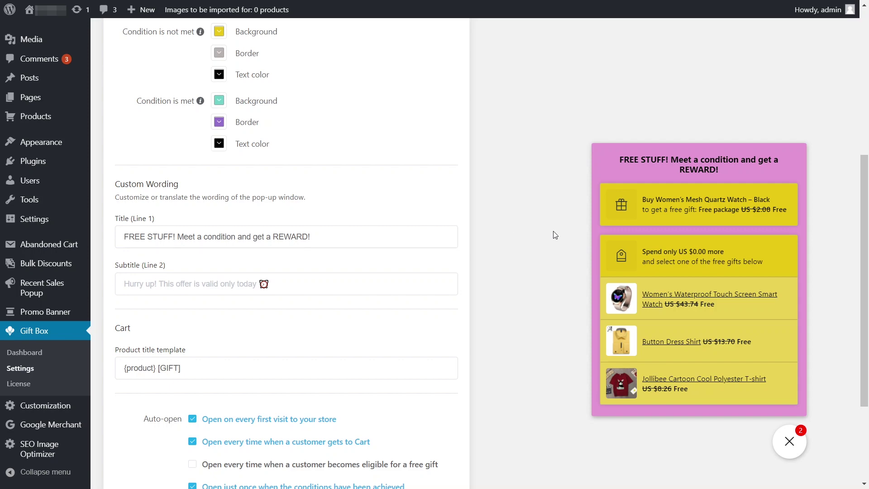
scroll(688, 307, down, 3)
scroll(518, 314, up, 4)
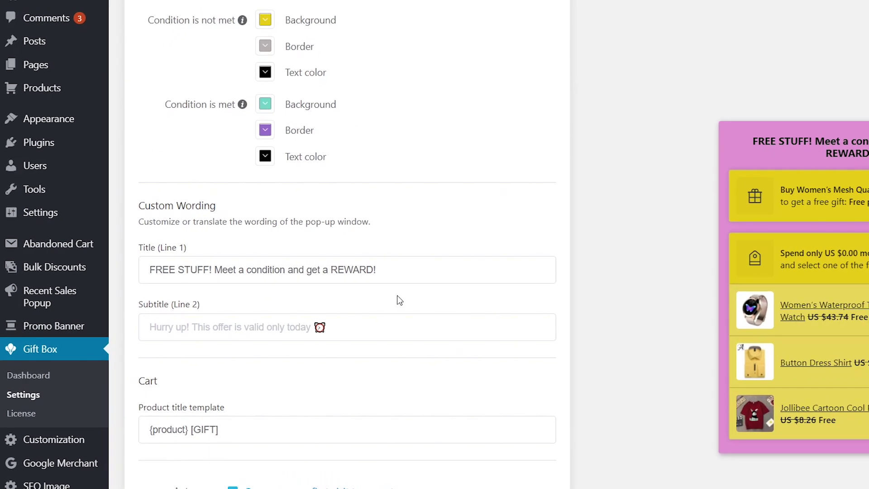
drag(177, 265, 124, 287)
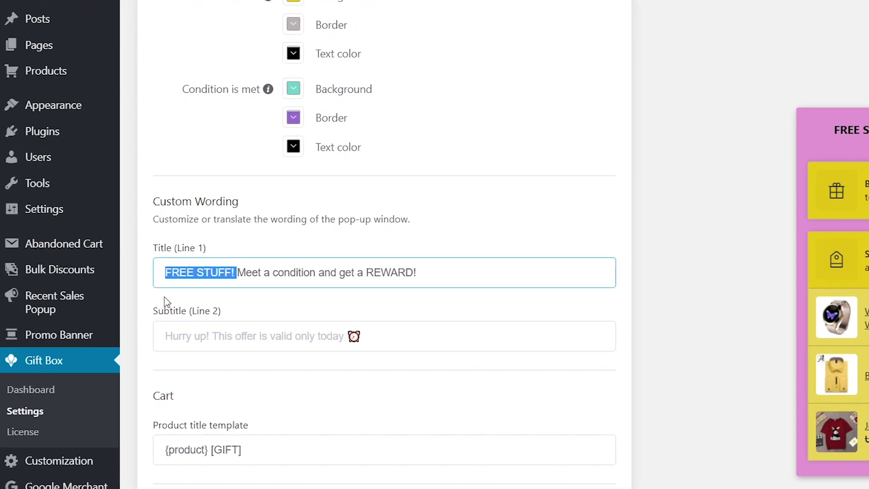
key(BackSpace)
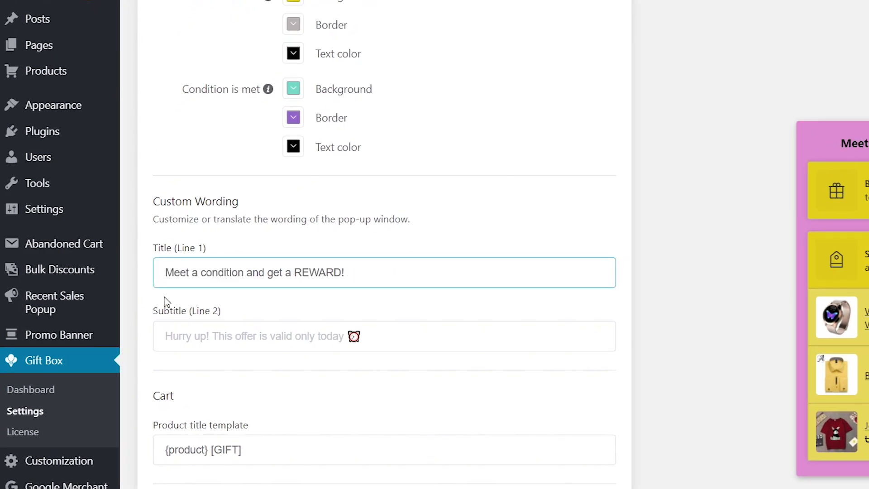
Enter "Hurry up!" as the pop-up window's subtitle
scroll(232, 342, down, 2)
click(242, 258)
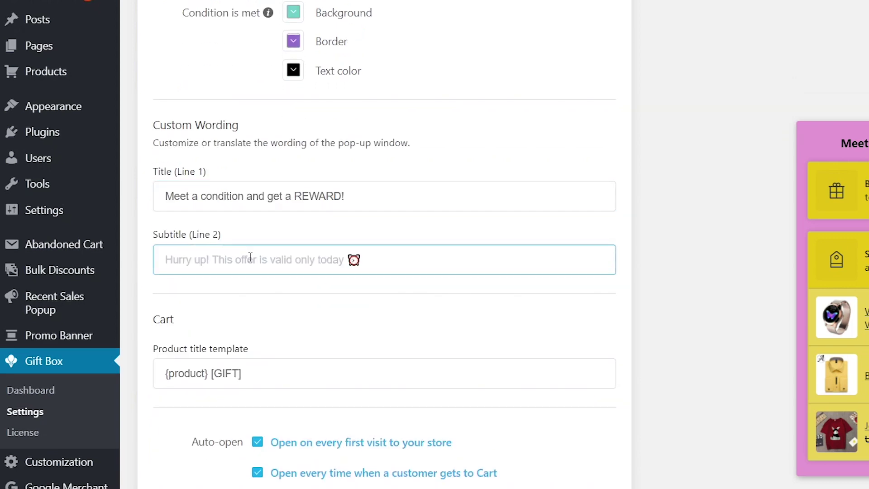
scroll(248, 256, down, 2)
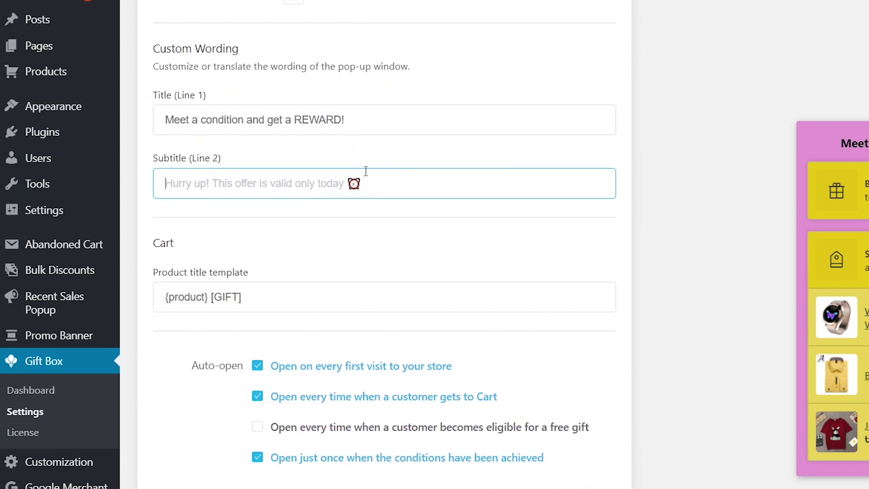
text(Hurry u)
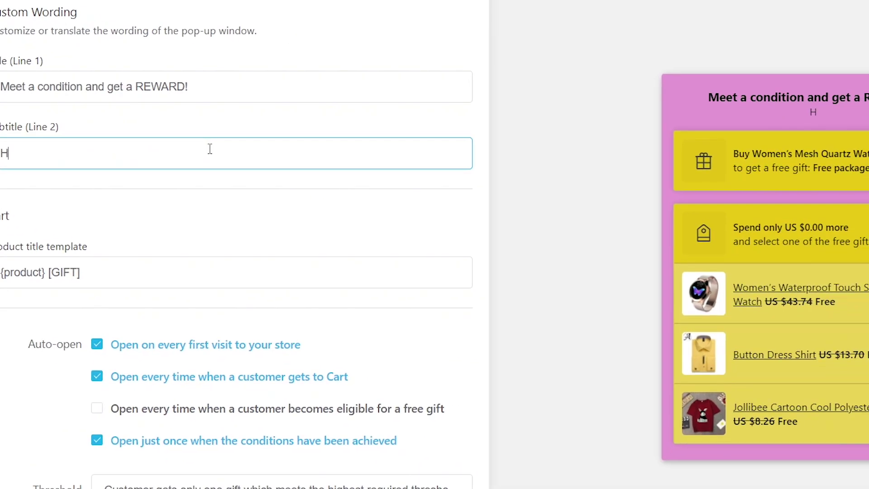
text(p!)
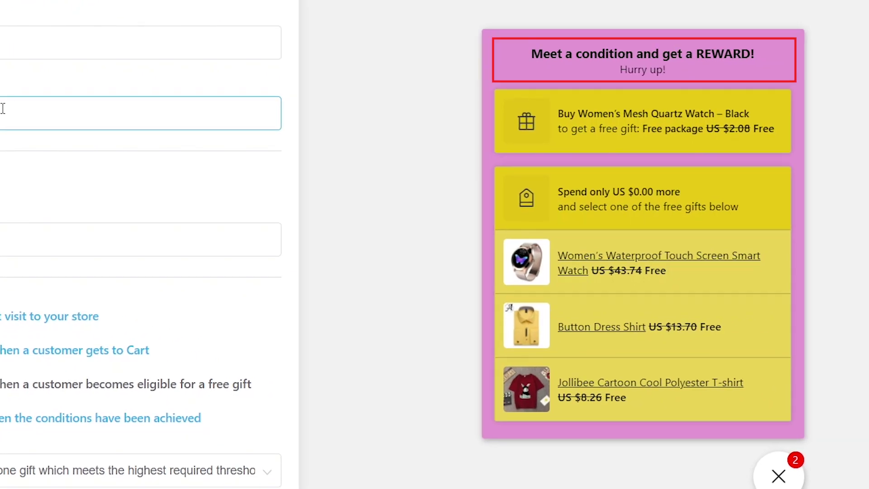
click(350, 185)
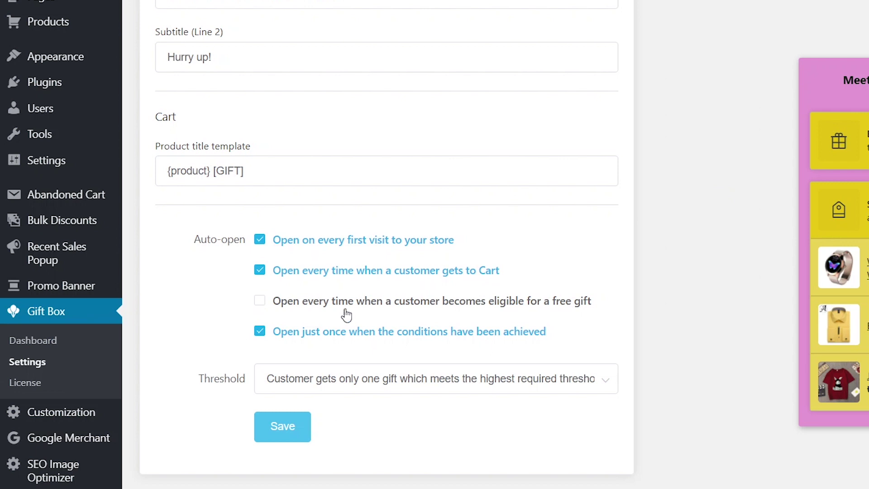
Make the box auto-open every time a customer becomes eligible instead of just once, grant all gifts meeting the thresholds, and save
click(260, 305)
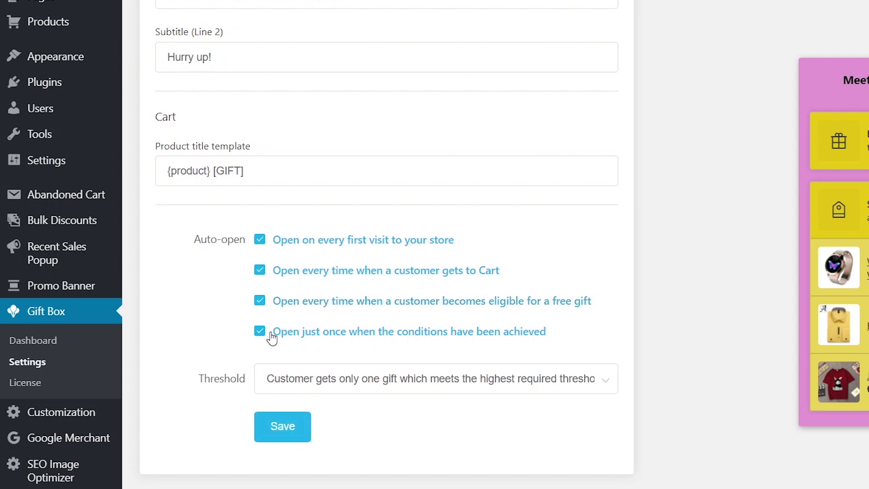
click(261, 336)
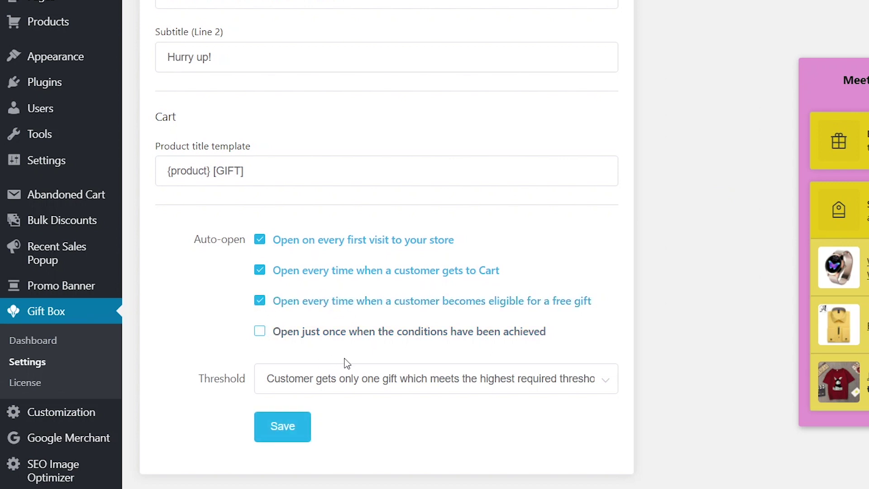
click(411, 383)
click(415, 426)
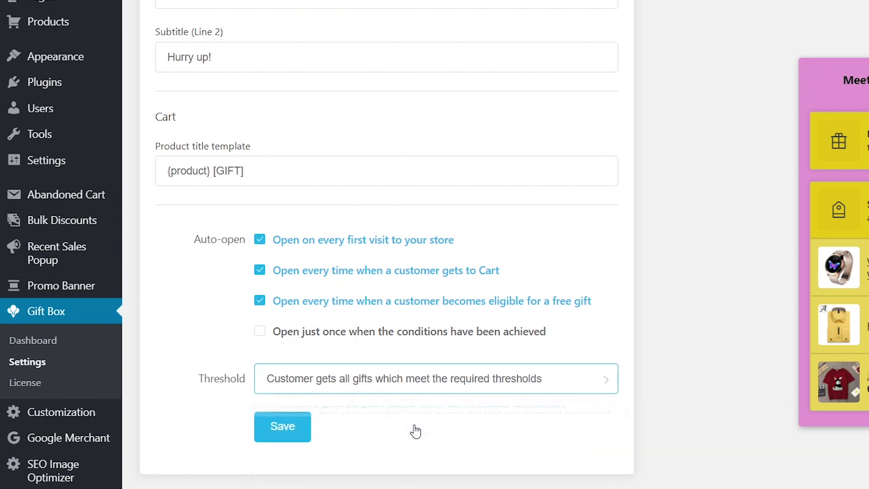
click(288, 446)
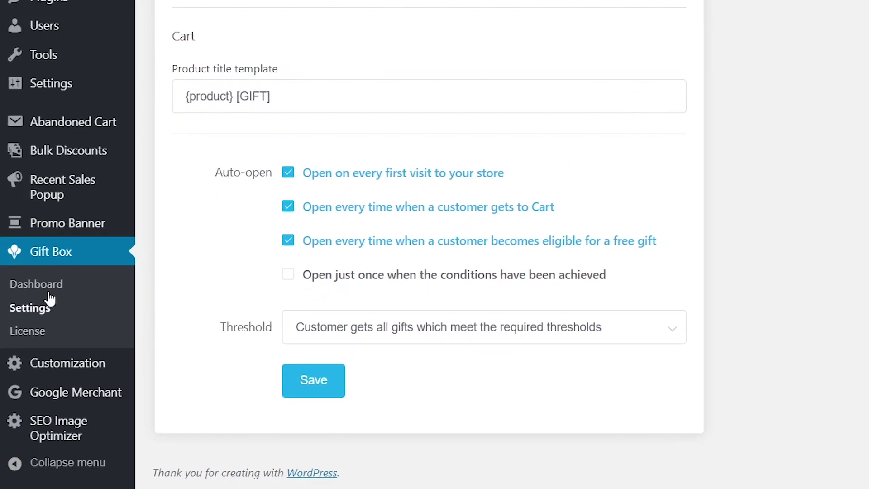
Return to the Gift Box dashboard and create a new gift of the Discount type
click(51, 290)
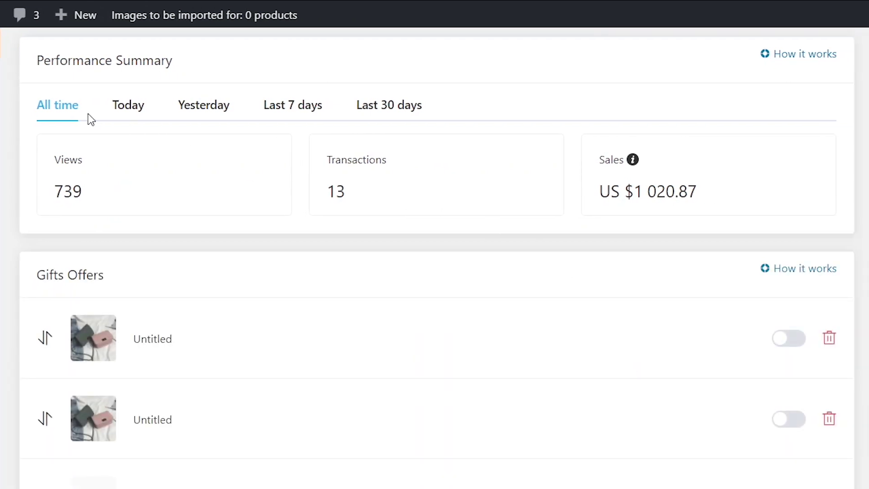
scroll(865, 149, down, 10)
scroll(435, 272, up, 10)
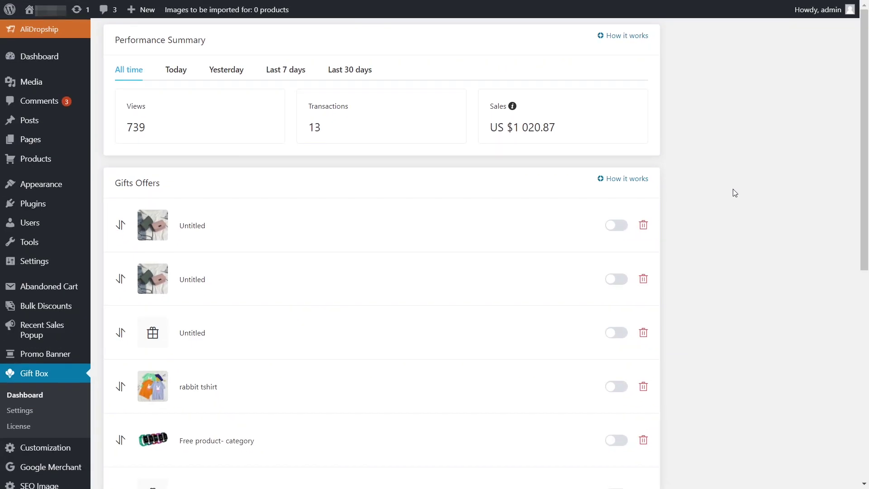
scroll(728, 195, down, 8)
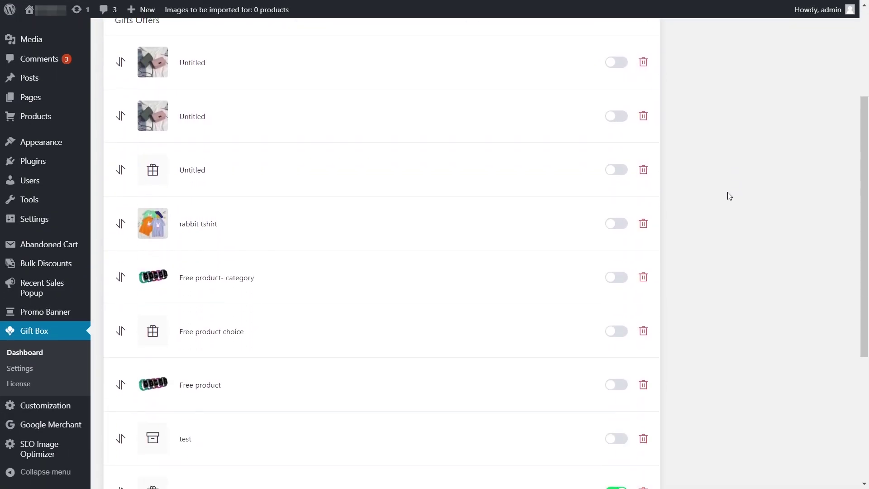
scroll(729, 195, down, 2)
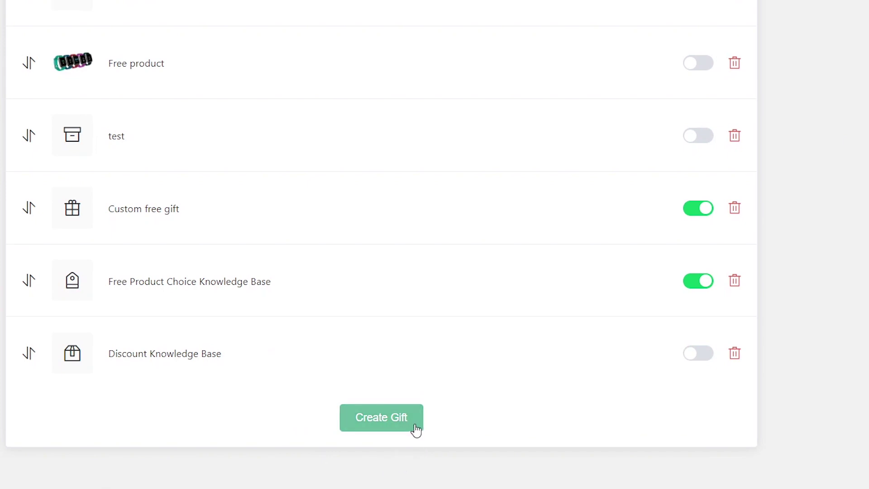
click(408, 442)
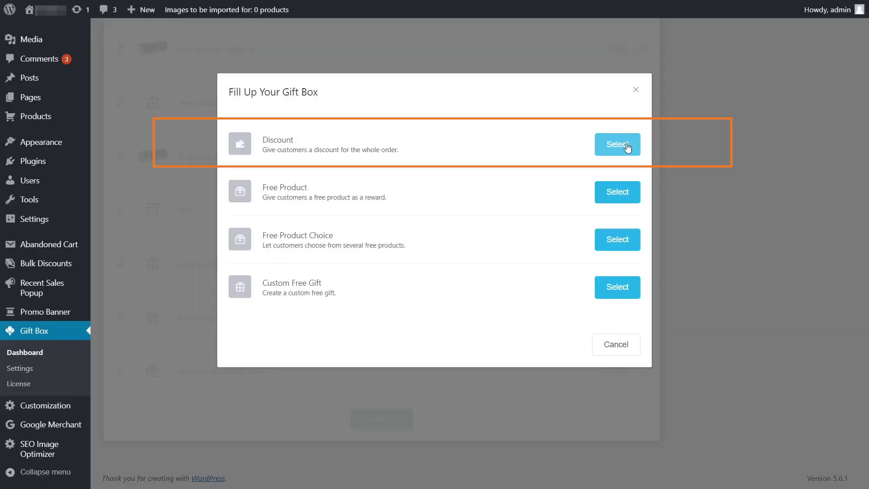
click(706, 141)
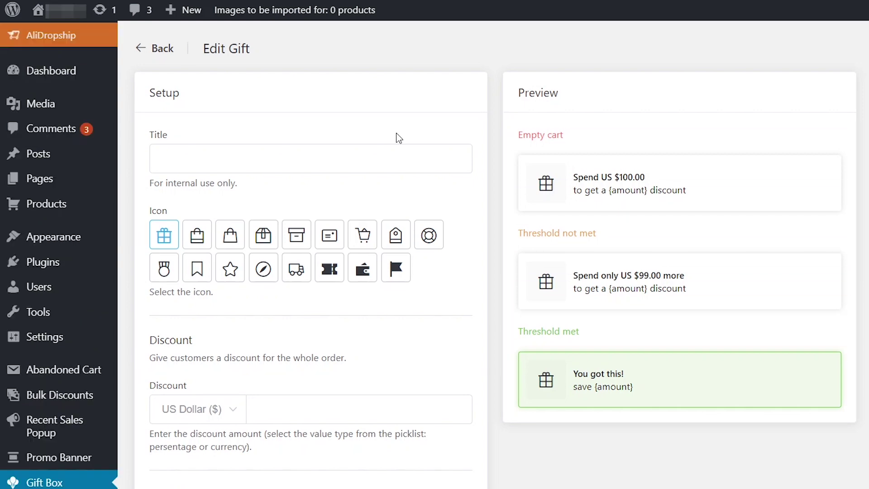
Title the new gift "Gift Offer" and choose the plain shopping bag icon for it
click(364, 155)
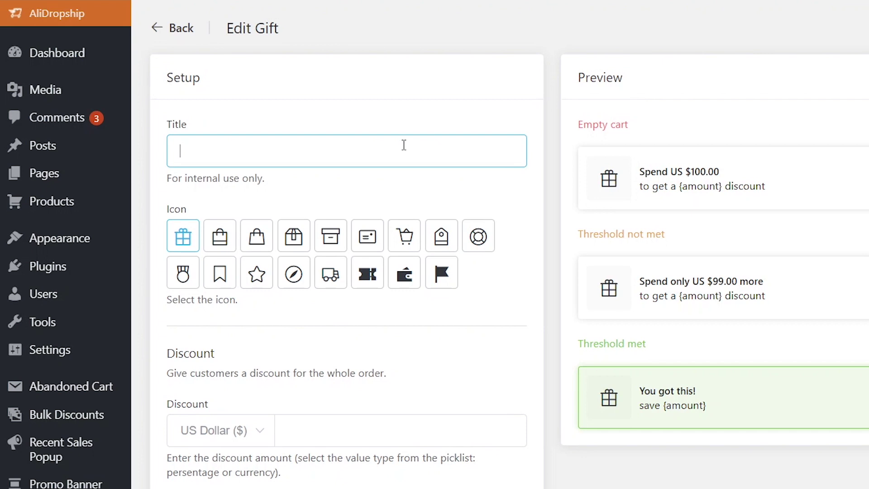
text(Gift Offer)
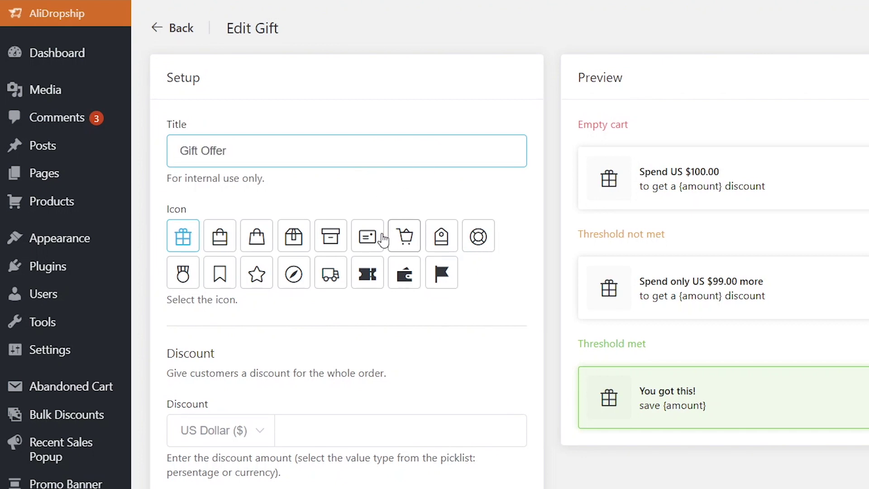
click(259, 240)
Set the gift's discount to 25 percent of the whole order
scroll(263, 267, down, 4)
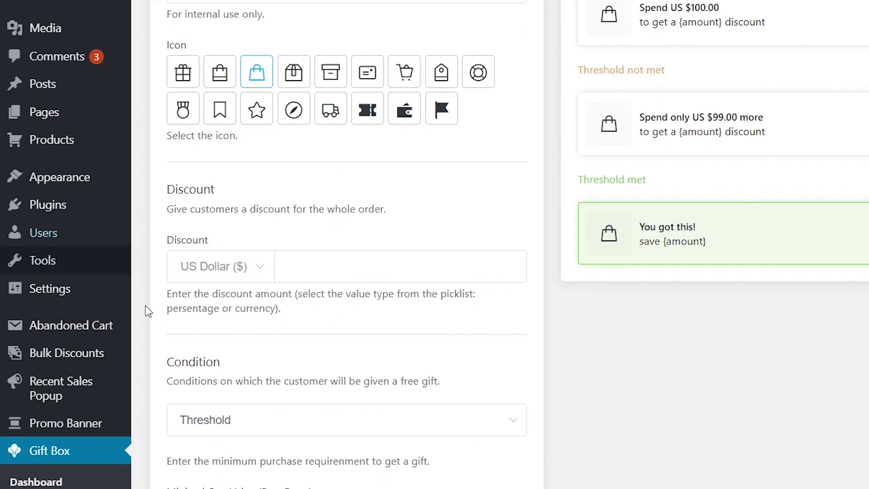
click(235, 272)
click(219, 324)
click(305, 277)
text(25)
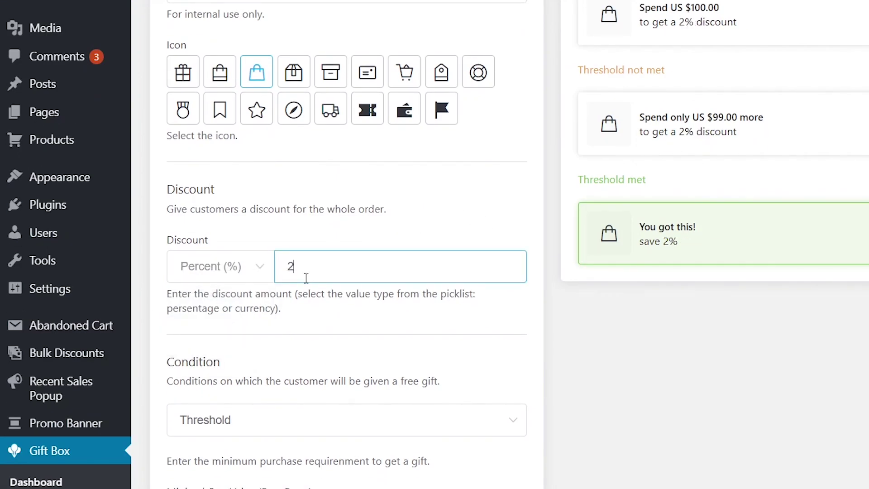
click(717, 336)
Review the available gift conditions and set the gift's condition to Product
scroll(683, 239, down, 4)
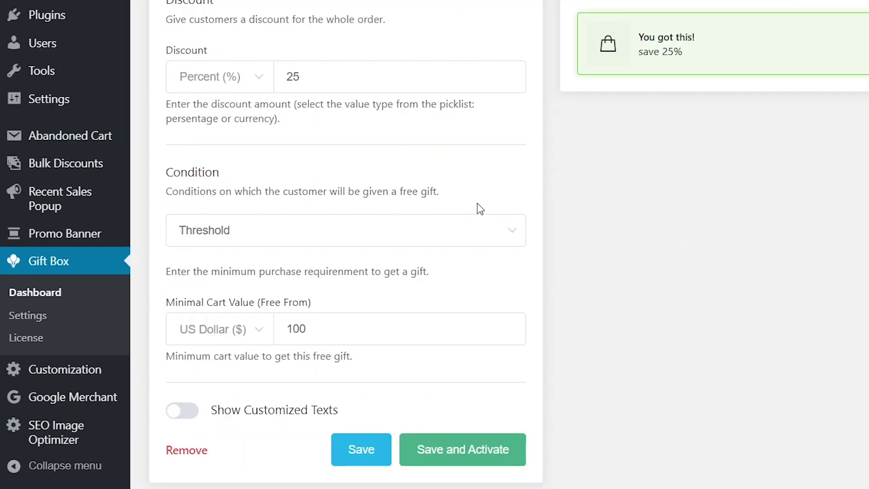
click(509, 237)
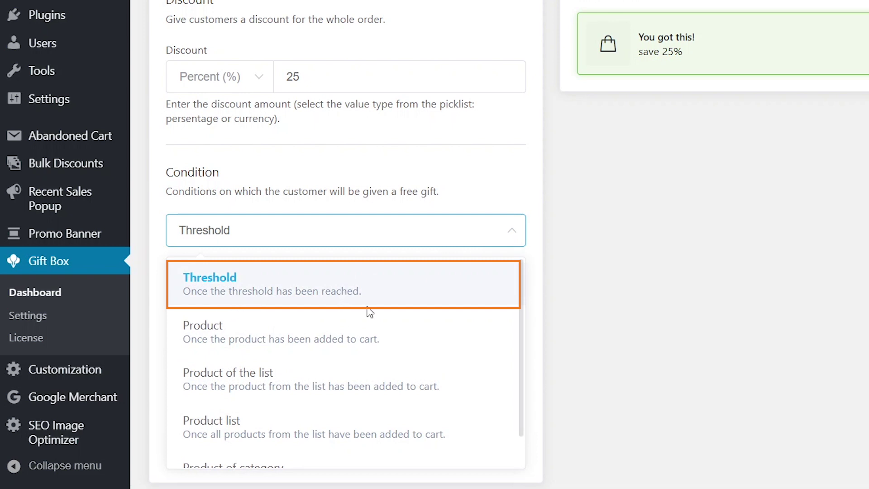
scroll(368, 311, down, 1)
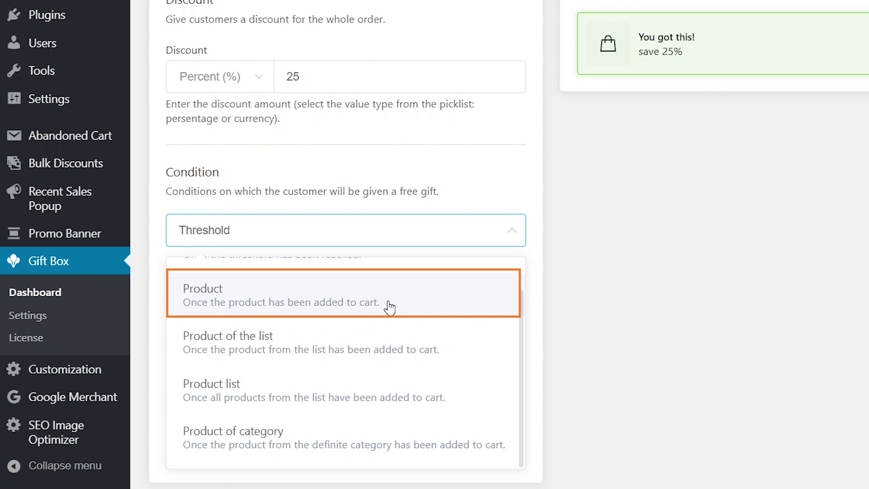
scroll(389, 306, down, 1)
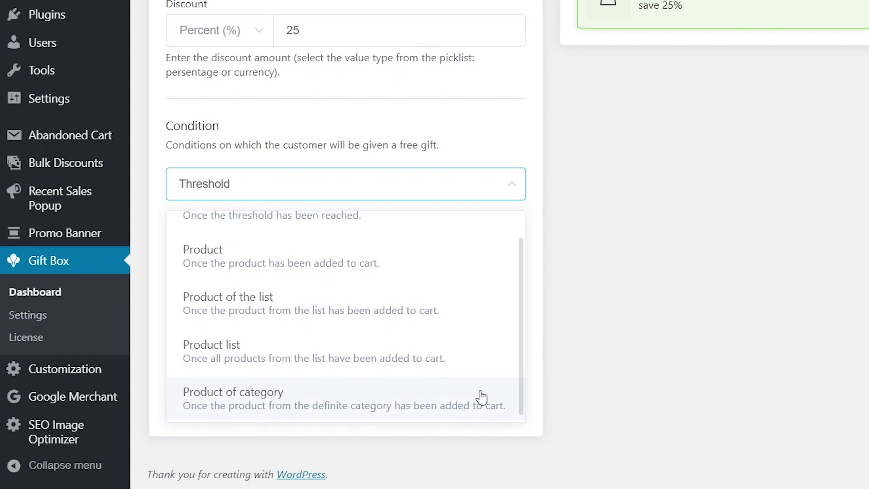
scroll(469, 372, up, 3)
scroll(634, 348, down, 3)
click(498, 186)
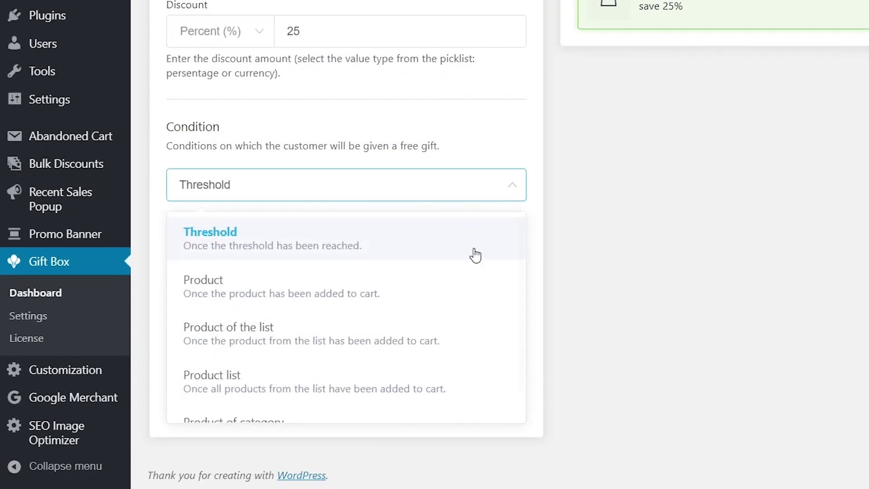
click(231, 303)
Choose the Women Top-Handle Bags Female Composite Bags handbag set as the product required in the cart for the gift
click(326, 313)
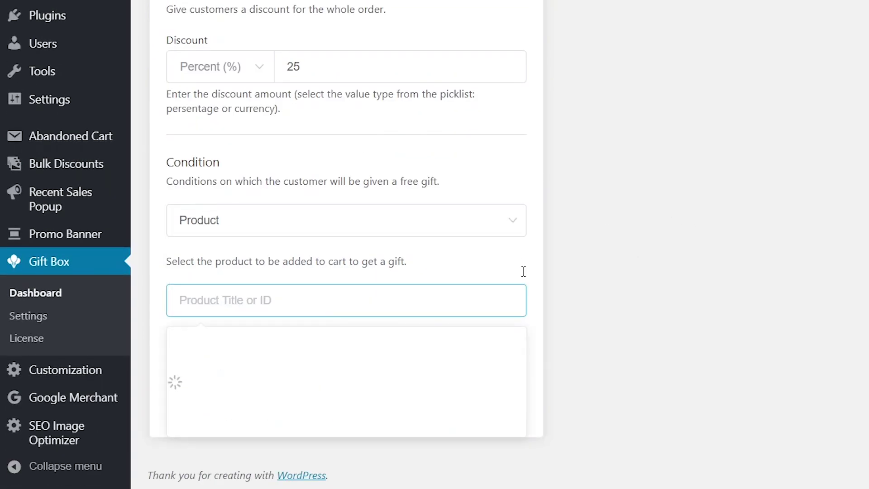
scroll(512, 169, down, 5)
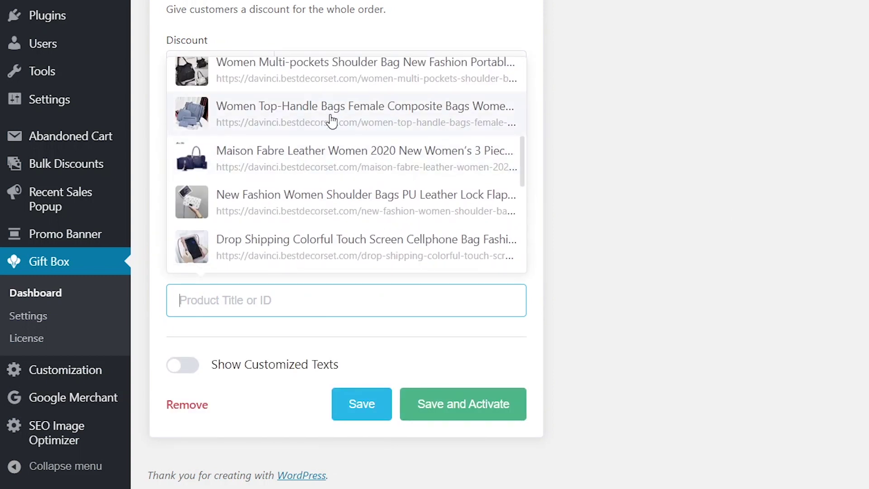
click(340, 118)
scroll(662, 273, down, 2)
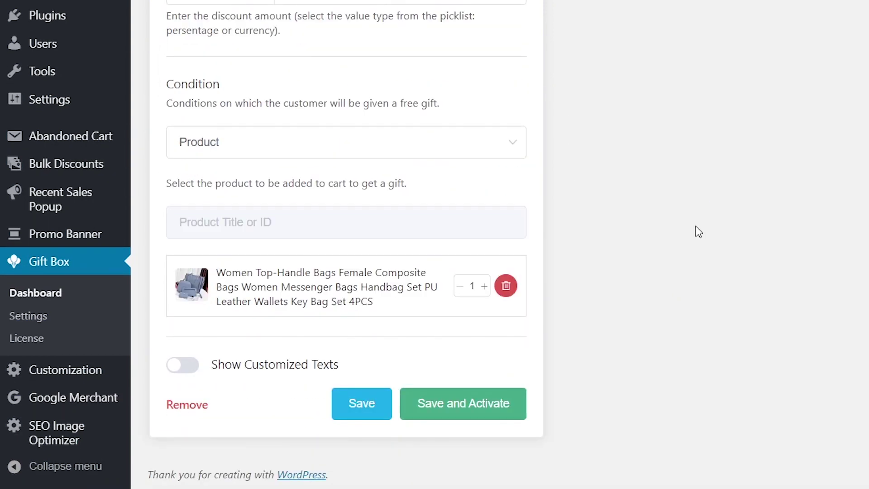
Turn on customized texts to examine the empty cart and threshold met fields, and turn them off again
click(184, 373)
scroll(189, 373, down, 3)
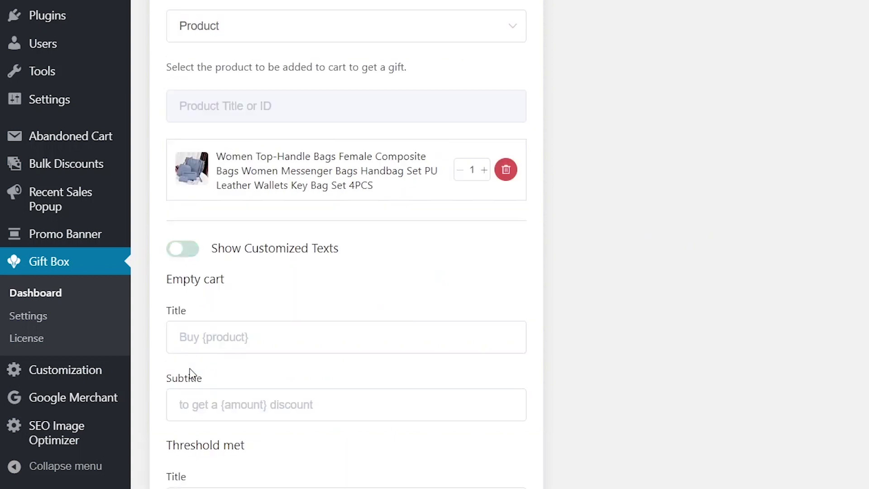
scroll(278, 273, down, 4)
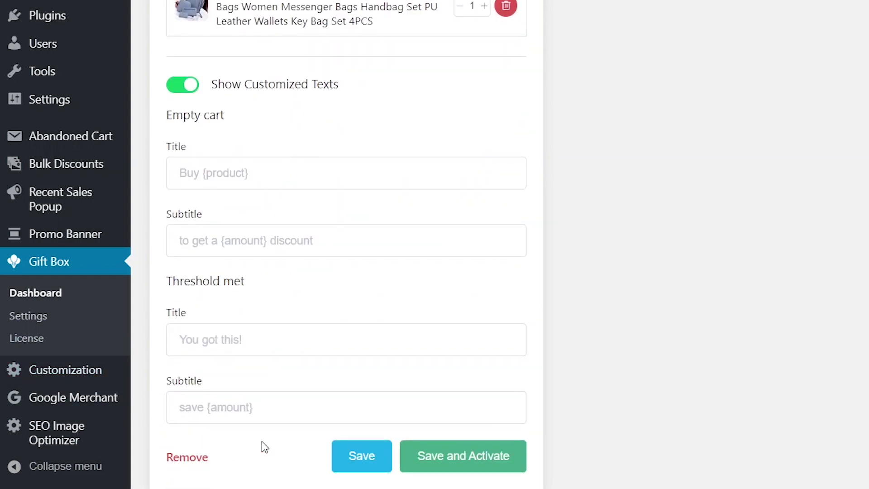
click(185, 86)
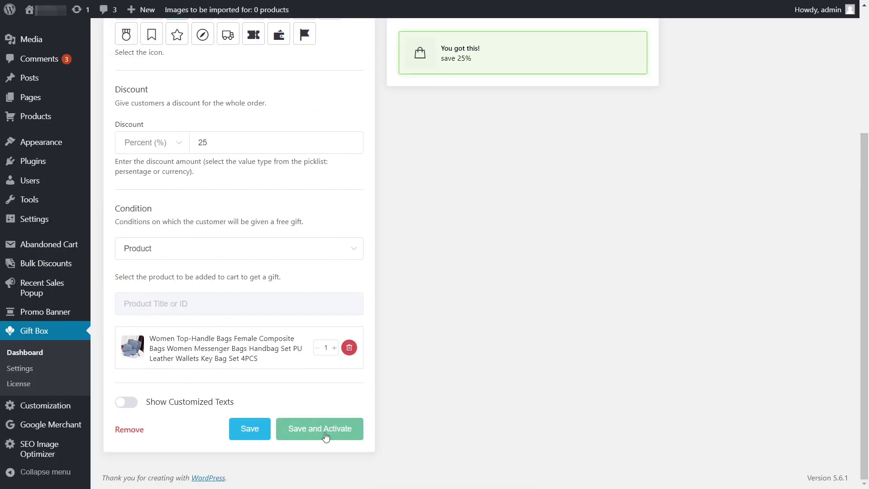
Save and activate the discount gift
click(460, 400)
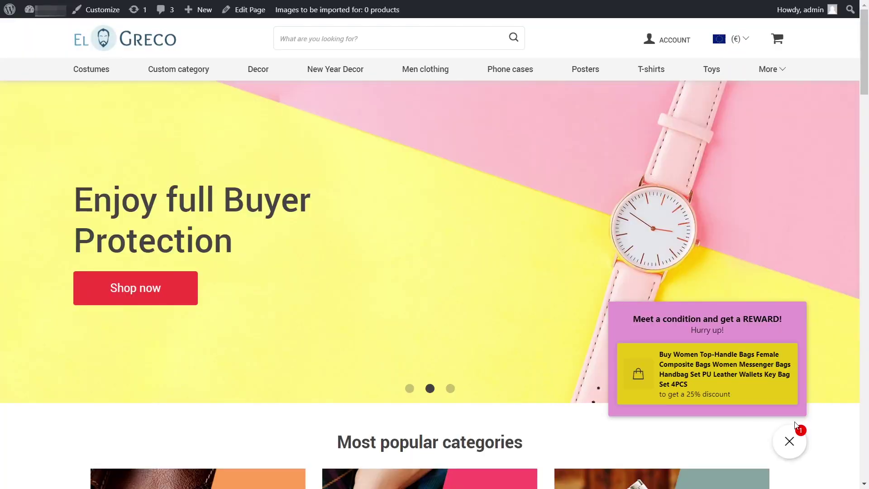
On the storefront, add the handbag set promoted in the gift box offer to the cart and close the cart
click(792, 446)
click(697, 369)
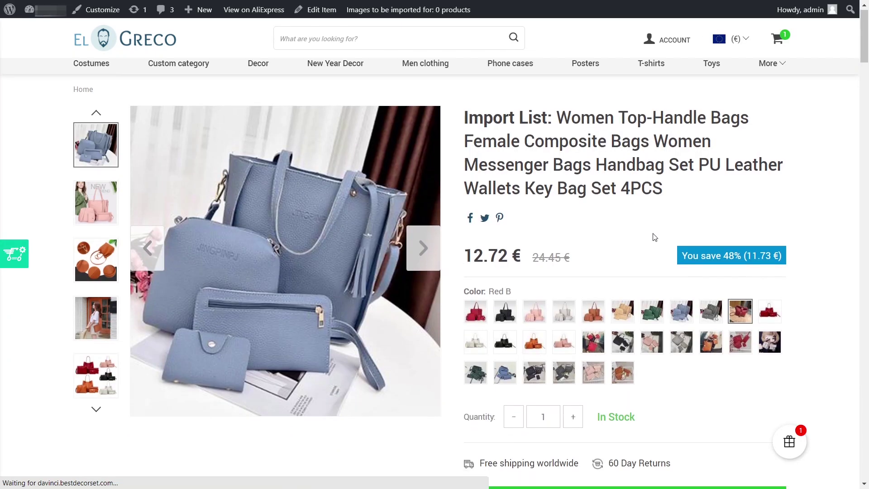
scroll(552, 282, down, 3)
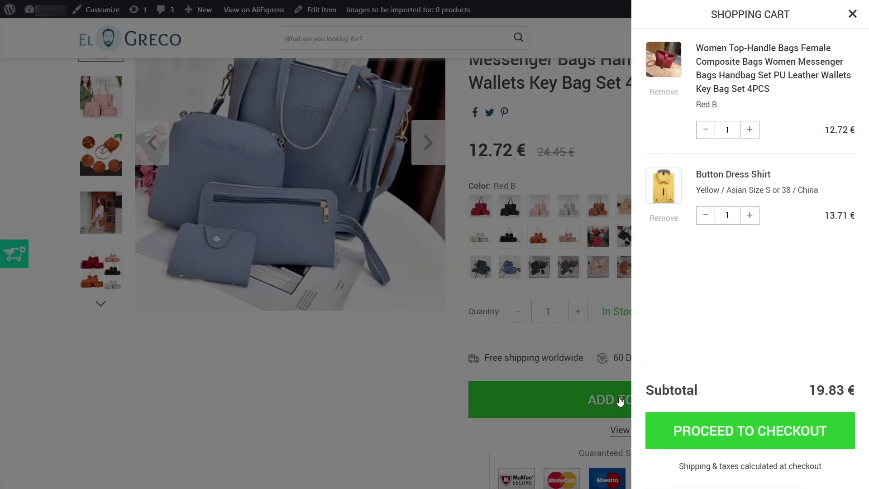
click(853, 14)
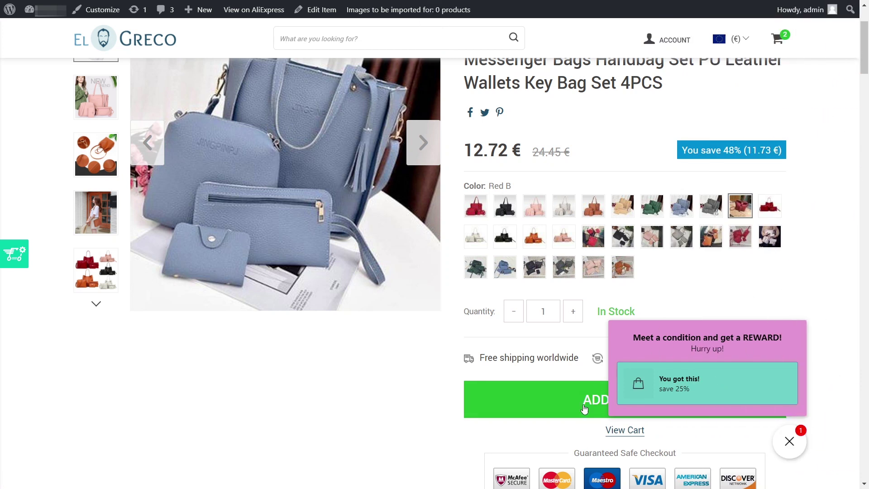